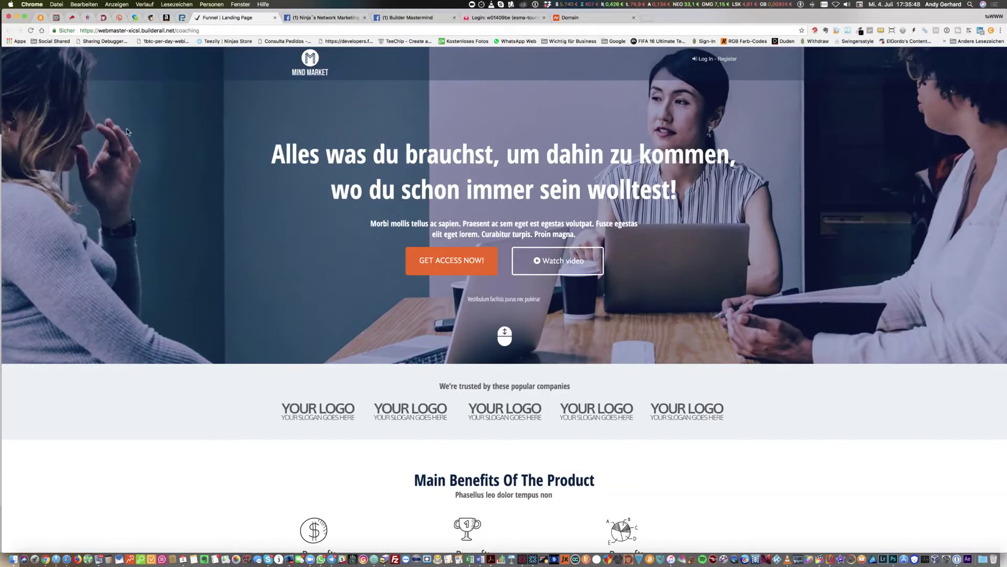
Examine the coaching landing page from header to client section, along with its Builderall web address
{"action": "left_click", "coordinate": [199, 31]}
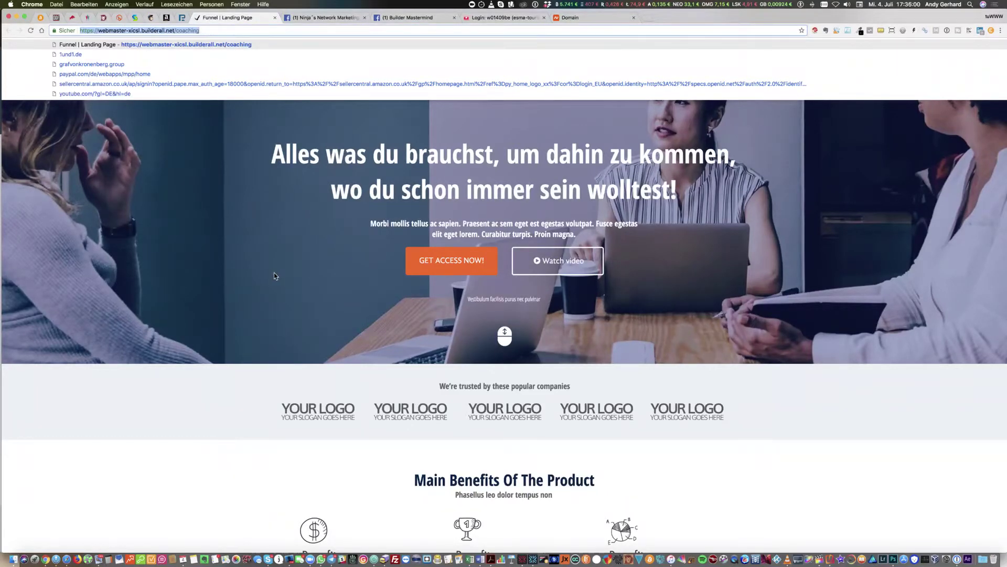
{"action": "scroll", "coordinate": [274, 276], "scroll_direction": "down", "scroll_amount": 15}
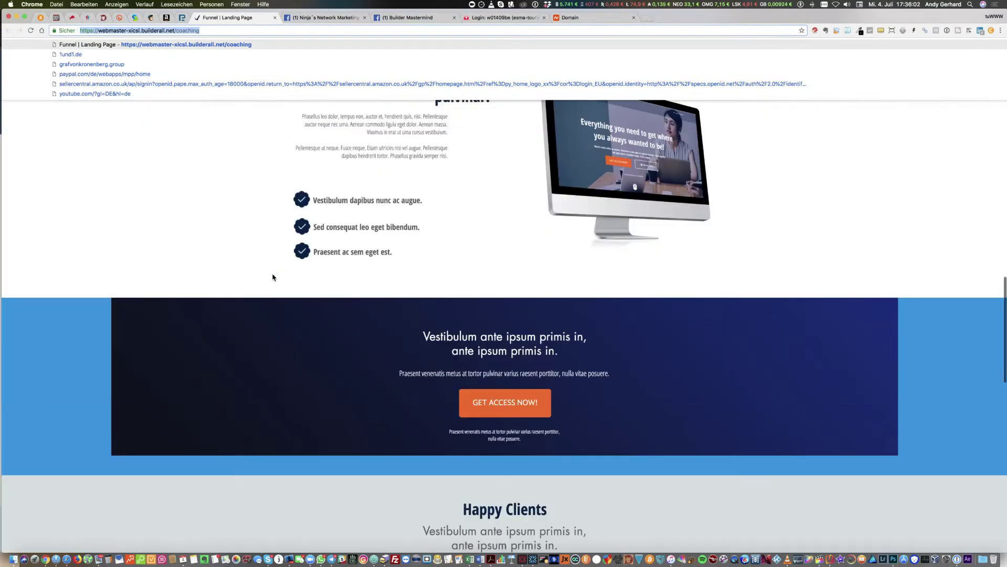
{"action": "scroll", "coordinate": [275, 275], "scroll_direction": "down", "scroll_amount": 5}
{"action": "scroll", "coordinate": [276, 278], "scroll_direction": "up", "scroll_amount": 9}
{"action": "scroll", "coordinate": [276, 279], "scroll_direction": "up", "scroll_amount": 11}
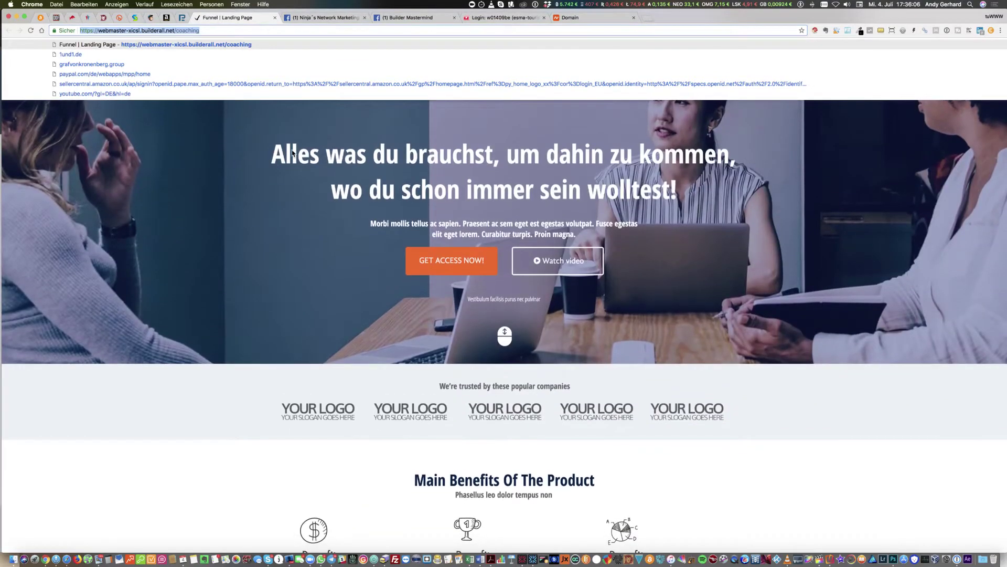
{"action": "left_click", "coordinate": [249, 197]}
{"action": "scroll", "coordinate": [228, 373], "scroll_direction": "down", "scroll_amount": 12}
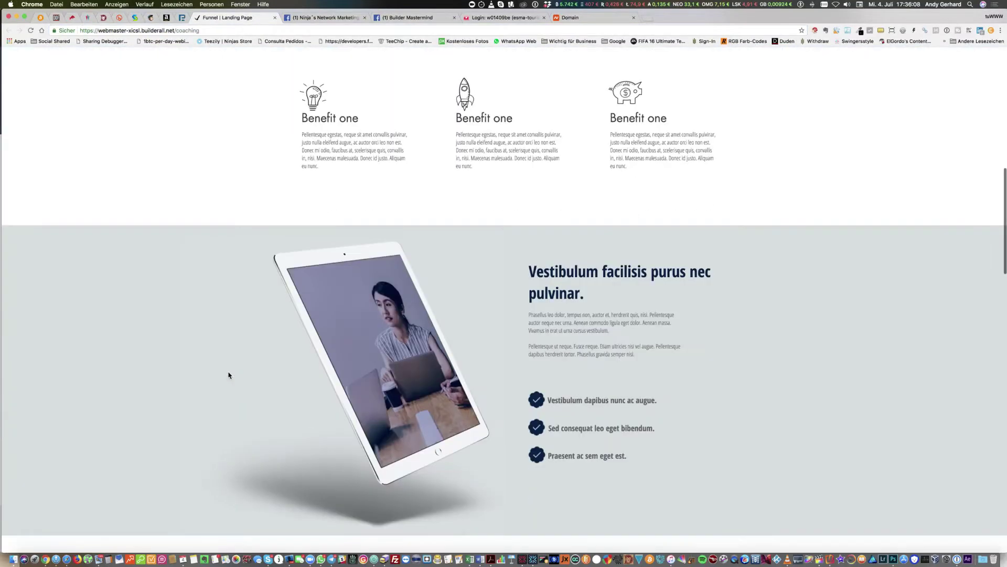
{"action": "scroll", "coordinate": [228, 374], "scroll_direction": "down", "scroll_amount": 5}
{"action": "scroll", "coordinate": [228, 375], "scroll_direction": "up", "scroll_amount": 15}
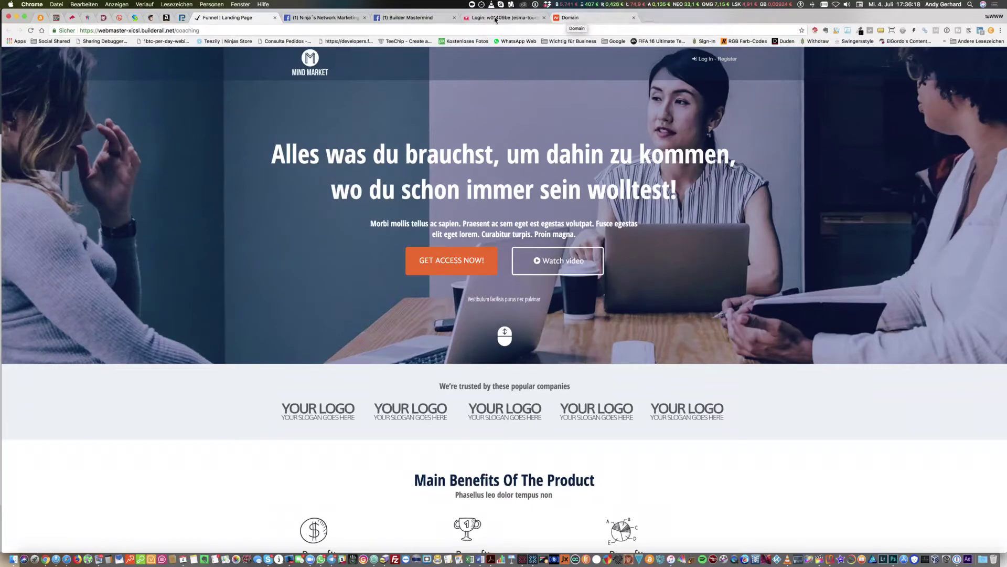
Review the esma-touristic.com DNS records in All-Inkl and the Custom DNS nameserver settings of viptv.world in Namecheap
{"action": "left_click", "coordinate": [579, 19]}
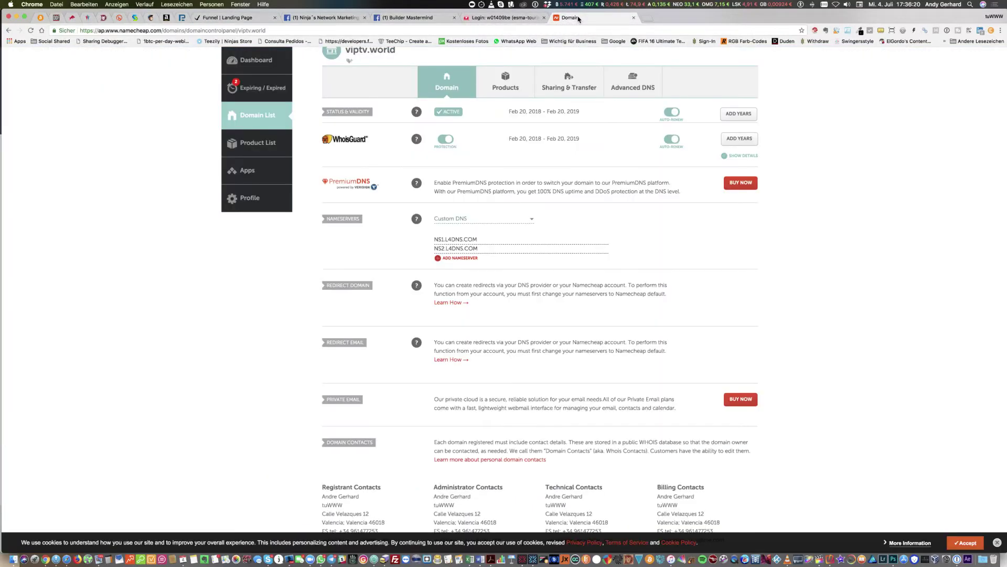
{"action": "left_click", "coordinate": [522, 19]}
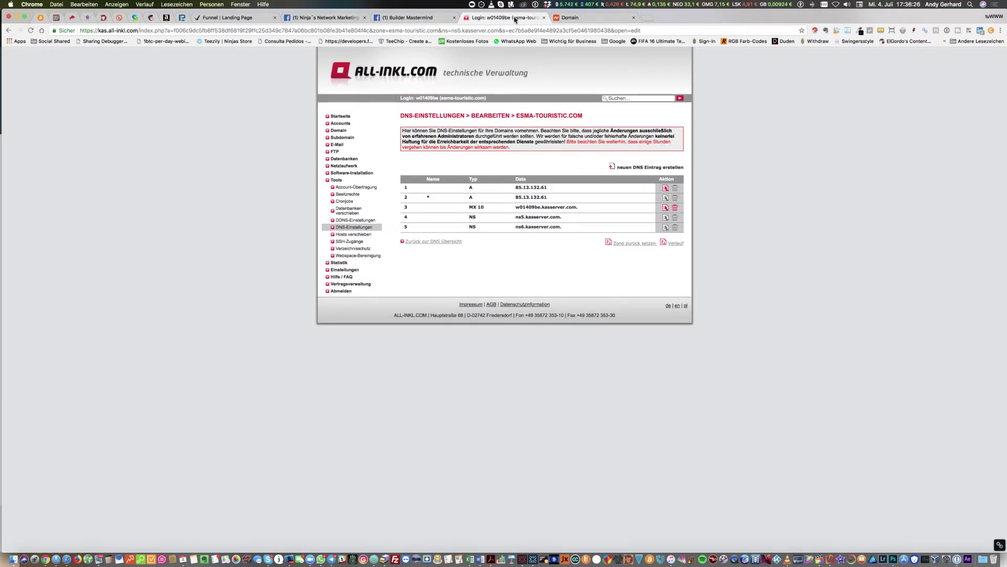
{"action": "left_click", "coordinate": [572, 18]}
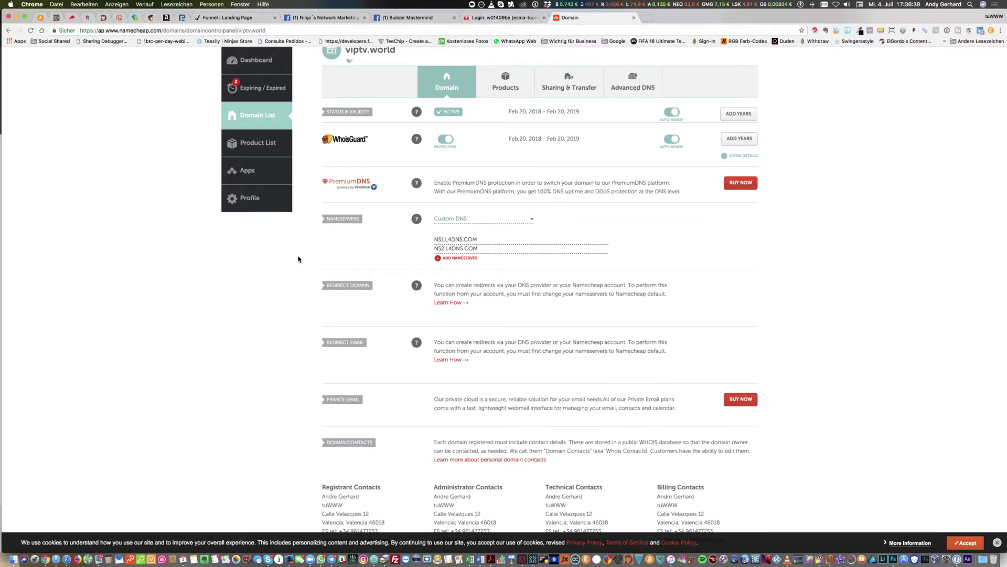
{"action": "scroll", "coordinate": [298, 260], "scroll_direction": "up", "scroll_amount": 1}
{"action": "scroll", "coordinate": [298, 259], "scroll_direction": "up", "scroll_amount": 1}
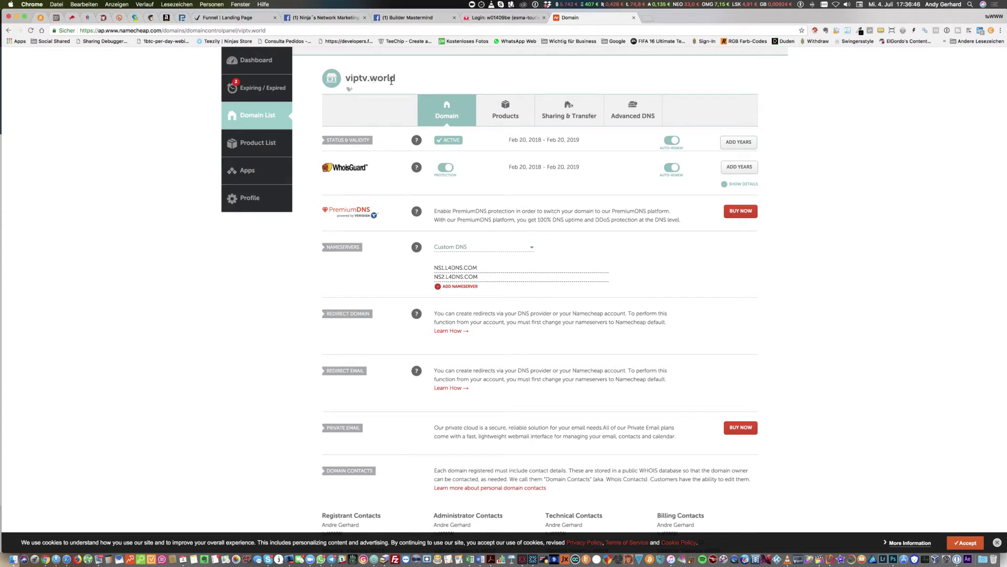
{"action": "left_click", "coordinate": [483, 251]}
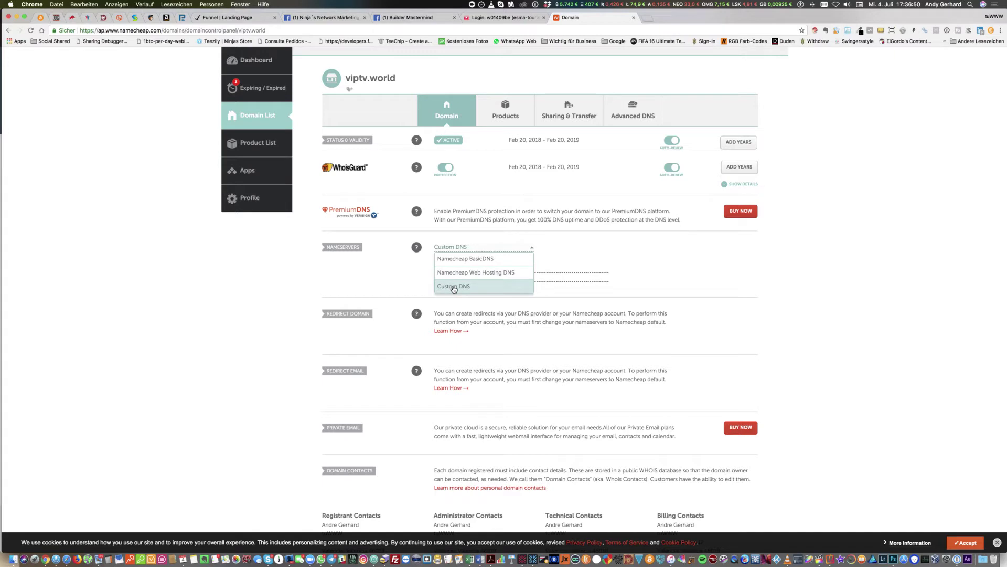
{"action": "left_click", "coordinate": [386, 278]}
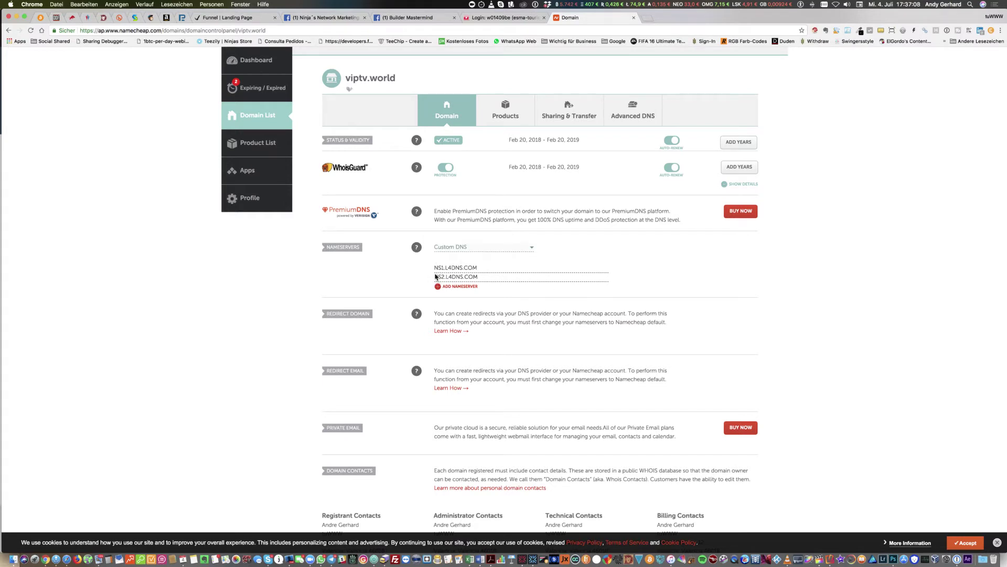
Connect the coaching website in the Builderall site list to the domain coaching.viptv.world and save it
{"action": "left_click", "coordinate": [222, 19]}
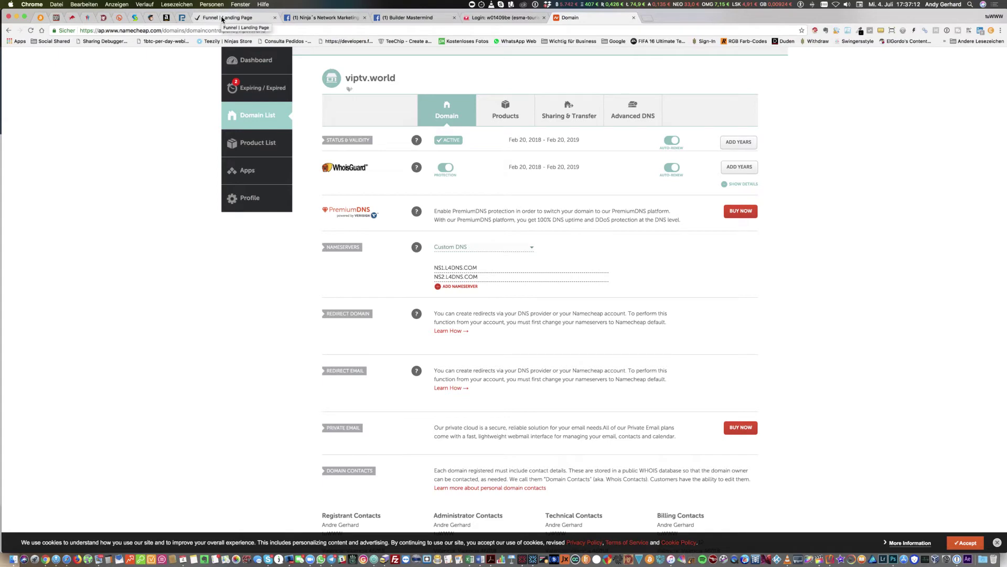
{"action": "left_click", "coordinate": [88, 19]}
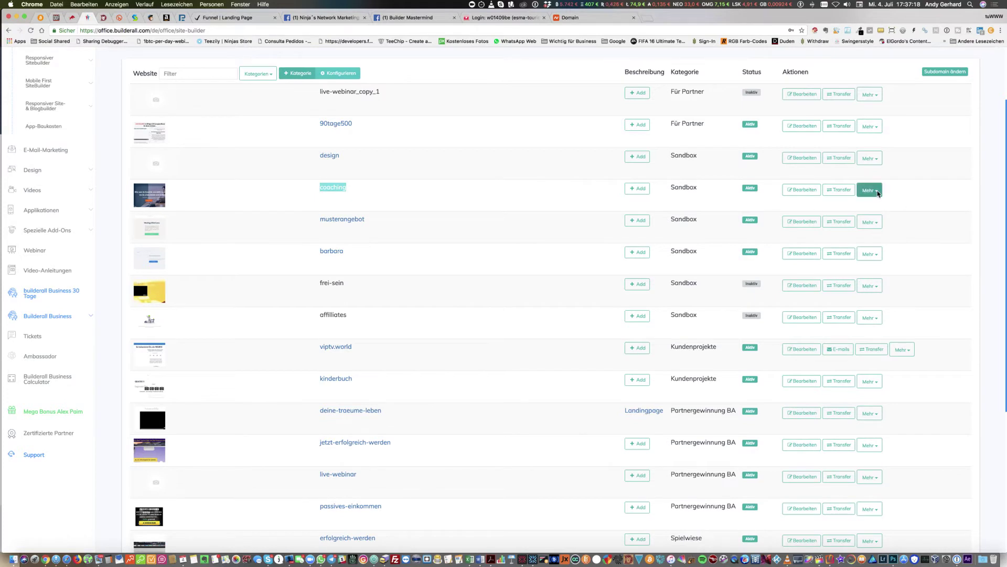
{"action": "left_click", "coordinate": [878, 192]}
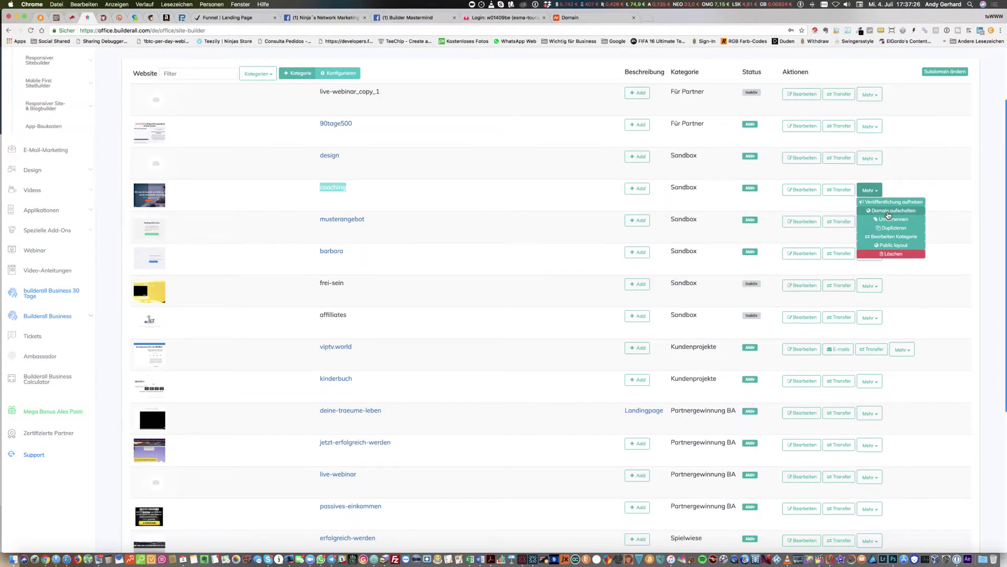
{"action": "left_click", "coordinate": [888, 212]}
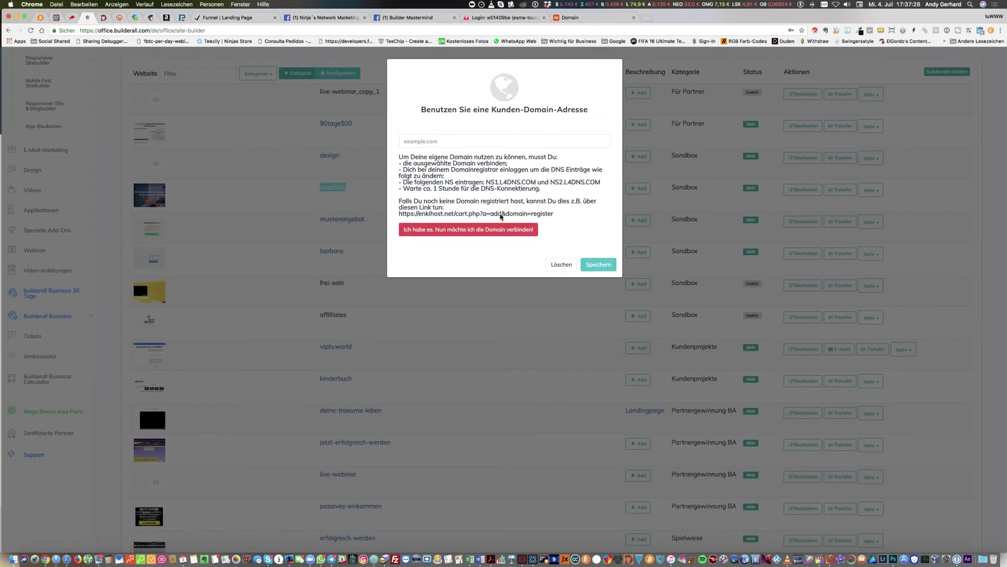
{"action": "left_click", "coordinate": [419, 142]}
{"action": "key", "text": "Down"}
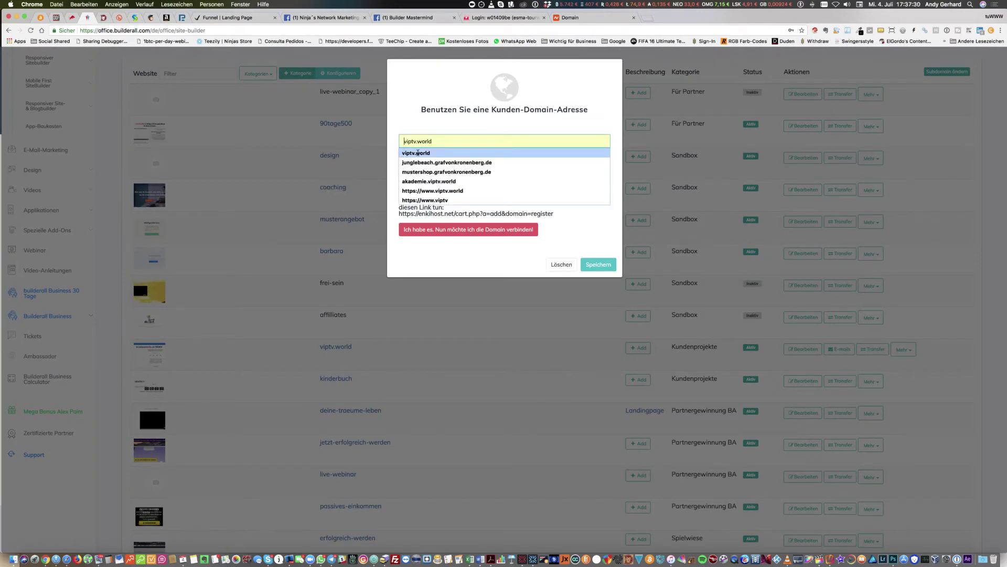
{"action": "key", "text": "Return"}
{"action": "key", "text": "super+Left"}
{"action": "type", "text": "coaching."}
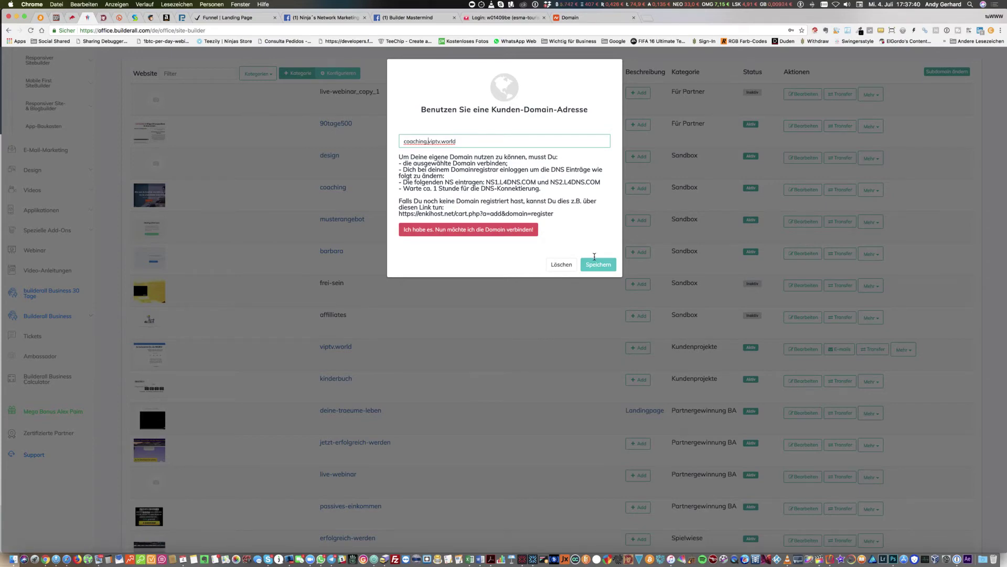
{"action": "left_click", "coordinate": [596, 266]}
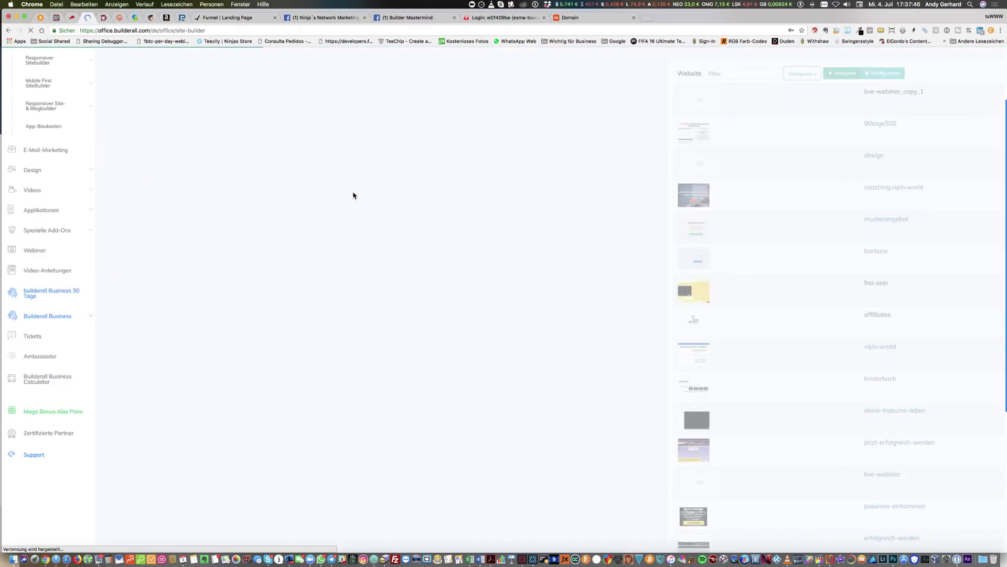
Open coaching.viptv.world in a new tab and compare its address with the original Builderall landing page
{"action": "right_click", "coordinate": [349, 190]}
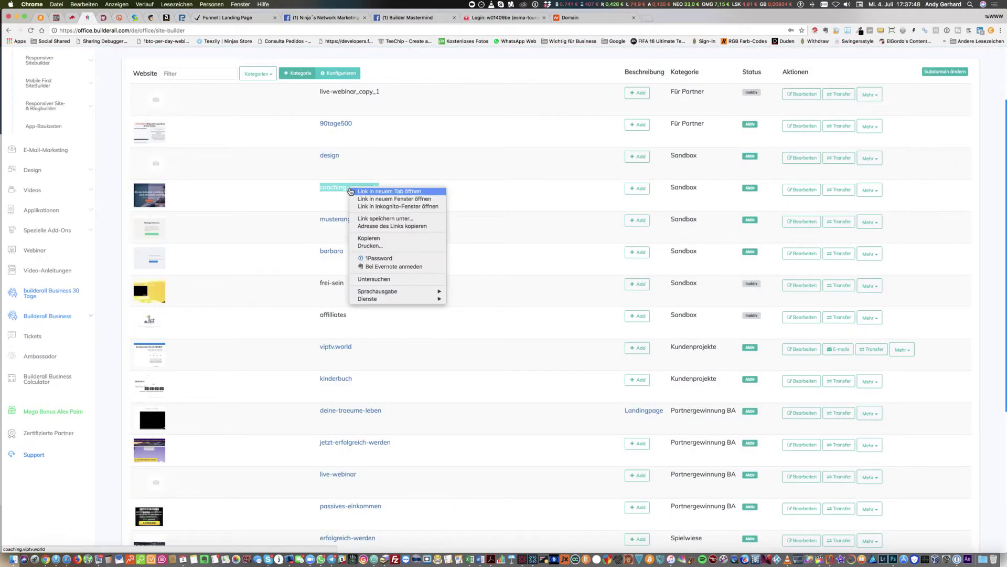
{"action": "left_click", "coordinate": [366, 193]}
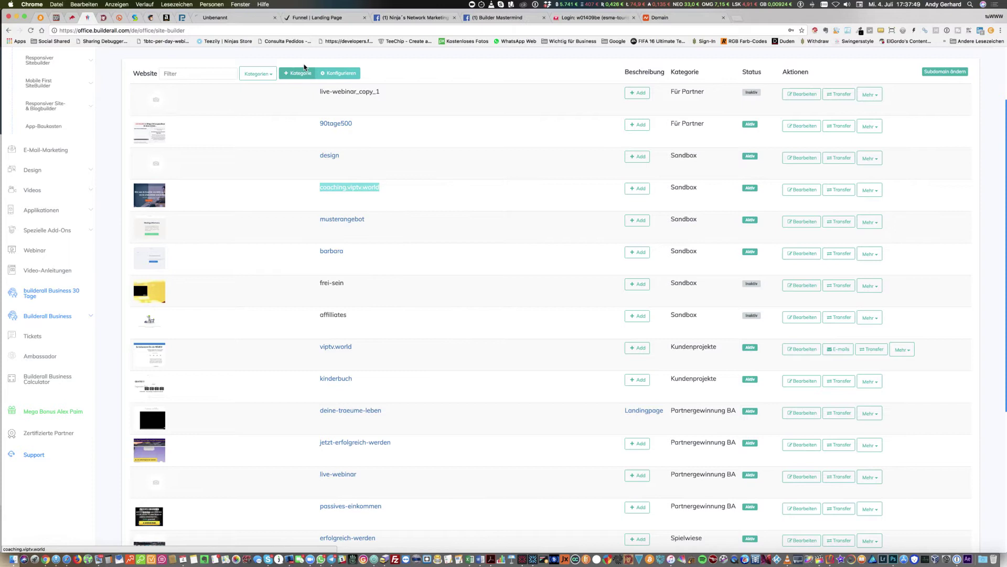
{"action": "left_click", "coordinate": [238, 20]}
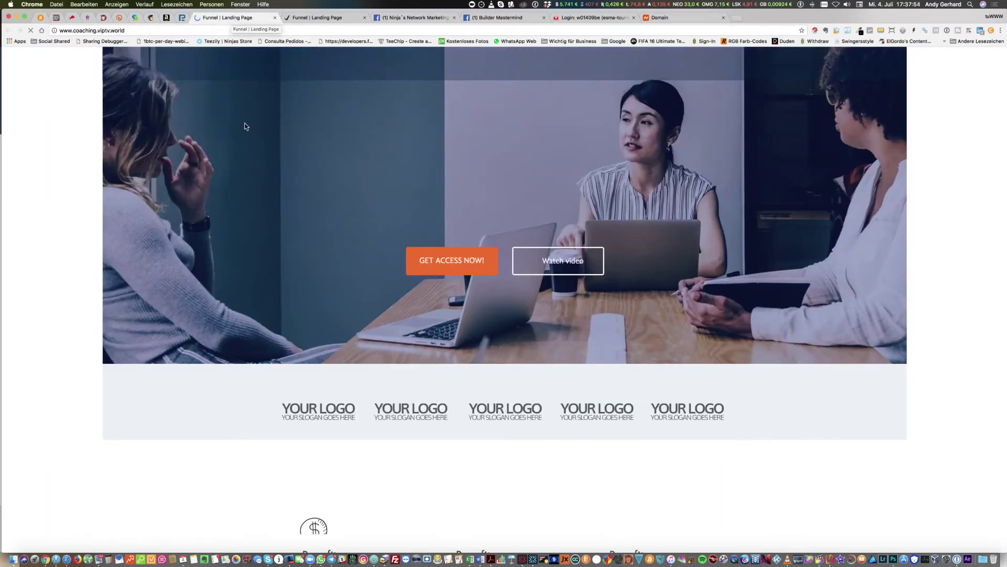
{"action": "left_click", "coordinate": [317, 20]}
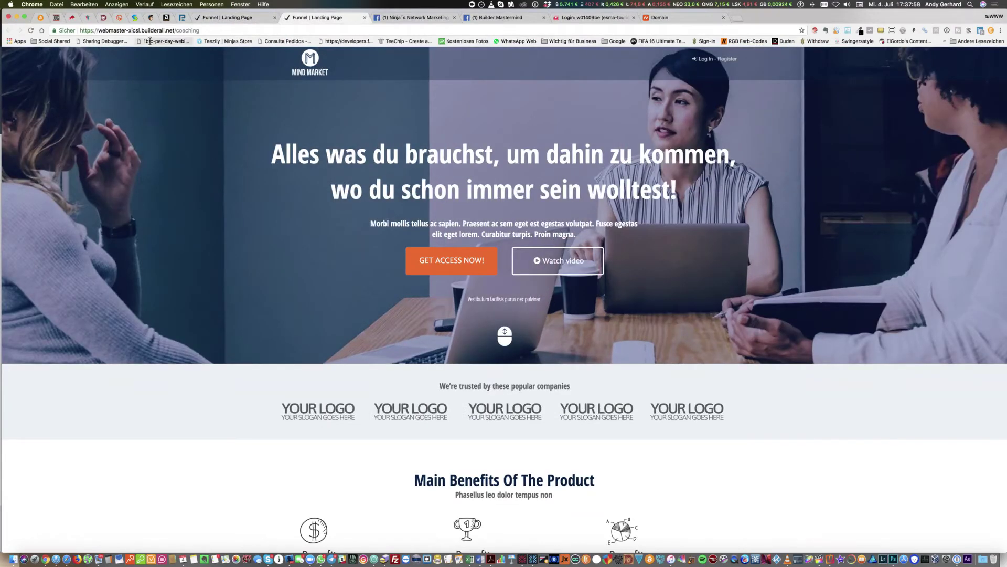
{"action": "left_click", "coordinate": [241, 19]}
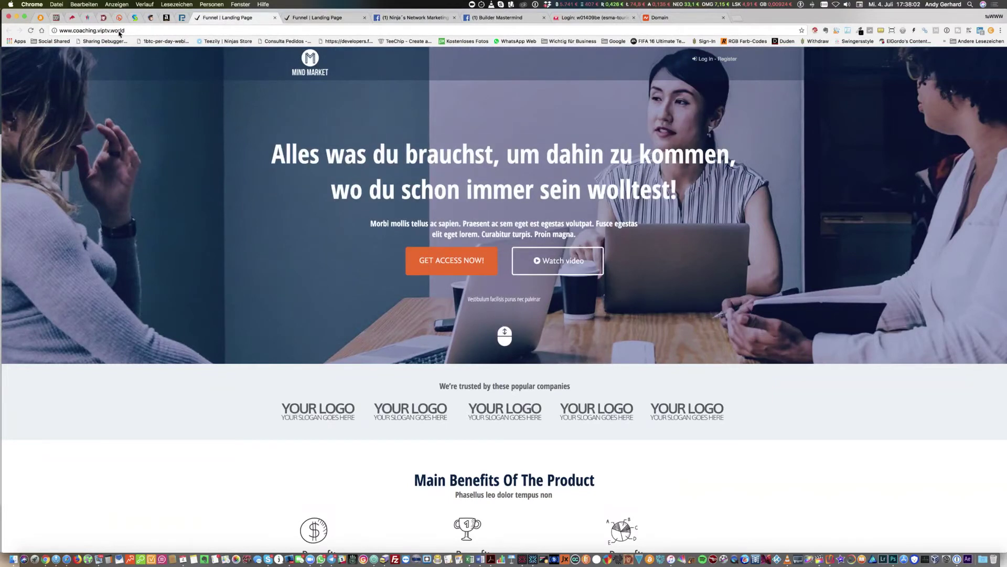
{"action": "left_click", "coordinate": [48, 30]}
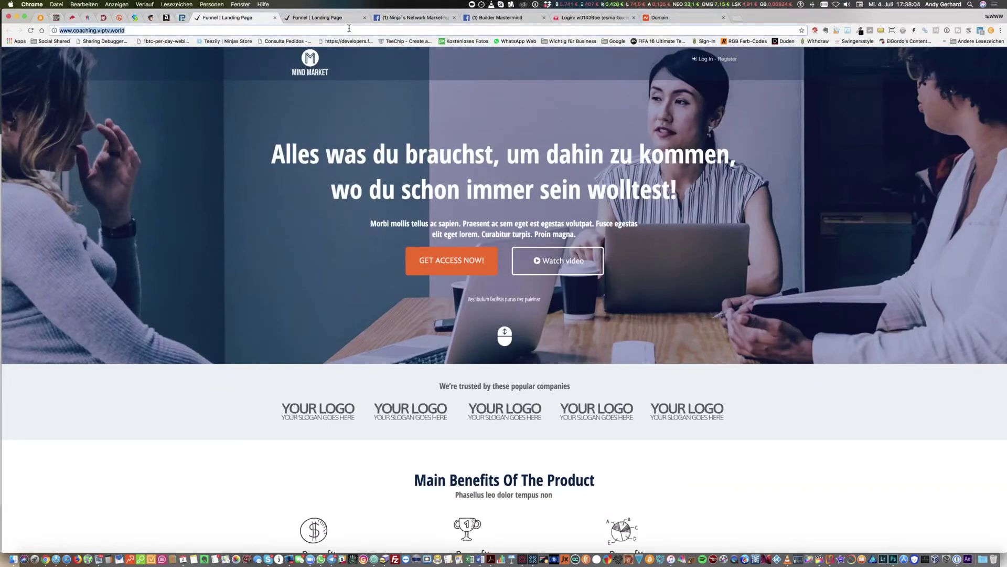
Start a new DNS entry of type NS for esma-touristic.com in the All-Inkl administration
{"action": "left_click", "coordinate": [578, 18]}
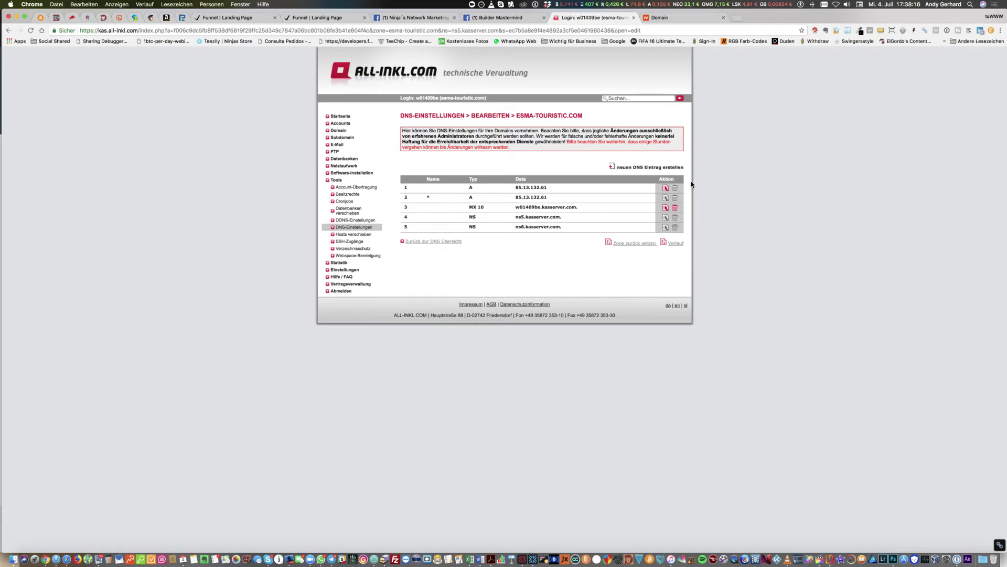
{"action": "left_click", "coordinate": [645, 168]}
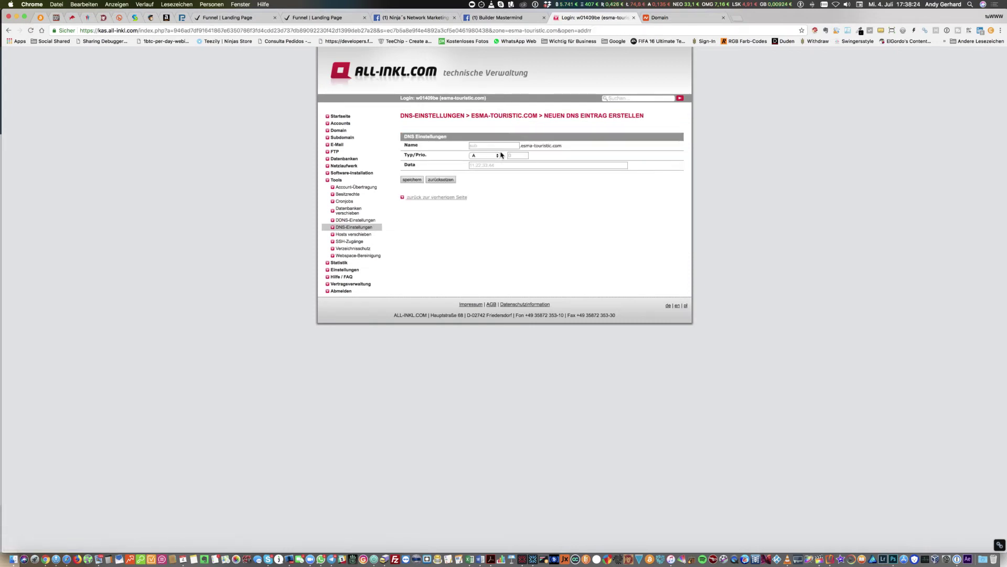
{"action": "left_click", "coordinate": [482, 145]}
{"action": "left_click", "coordinate": [483, 156]}
{"action": "left_click", "coordinate": [477, 203]}
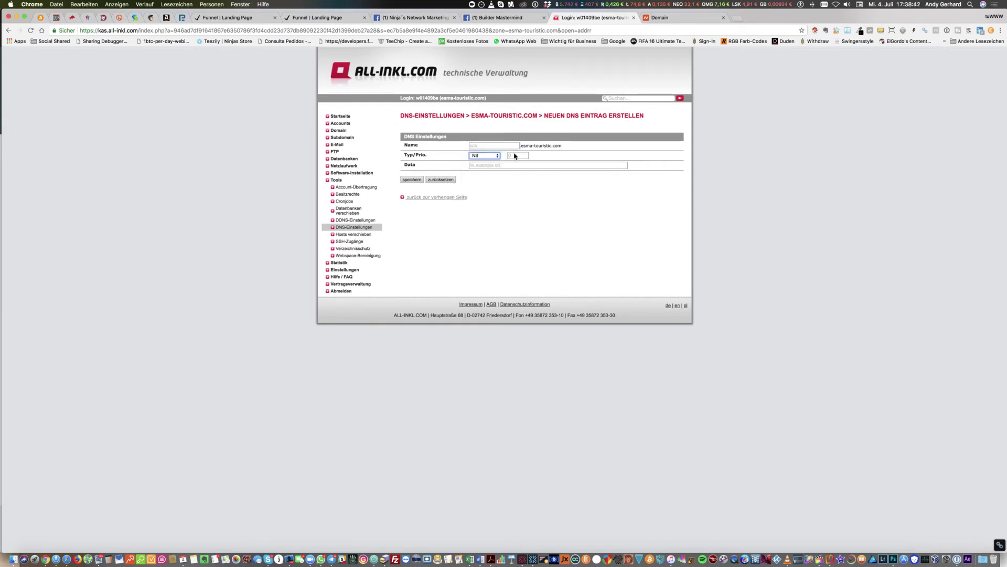
{"action": "left_click", "coordinate": [481, 166]}
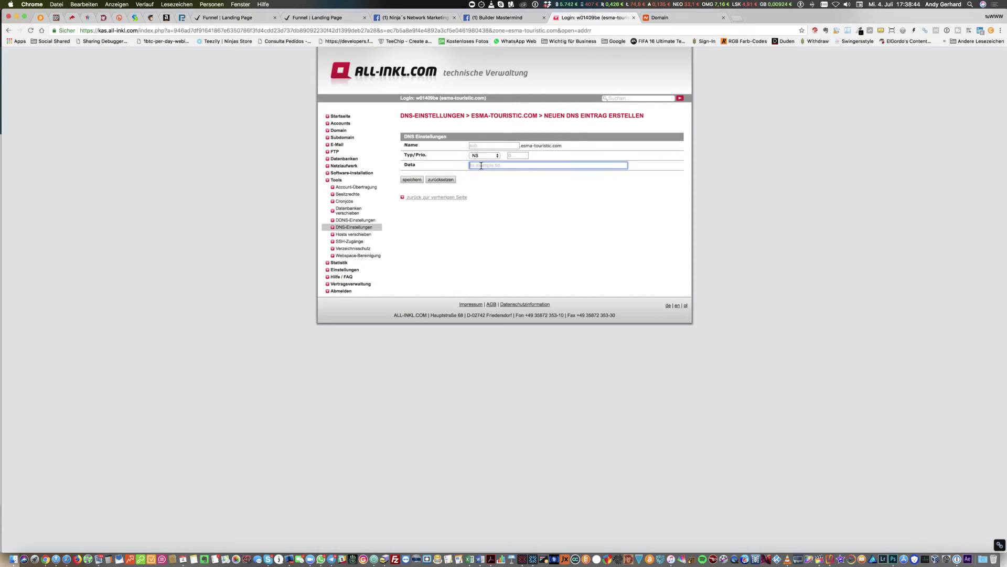
Copy the nameserver NS1.L4DNS.COM from the custom domain instructions of the 1testseite website in Builderall
{"action": "left_click", "coordinate": [92, 21]}
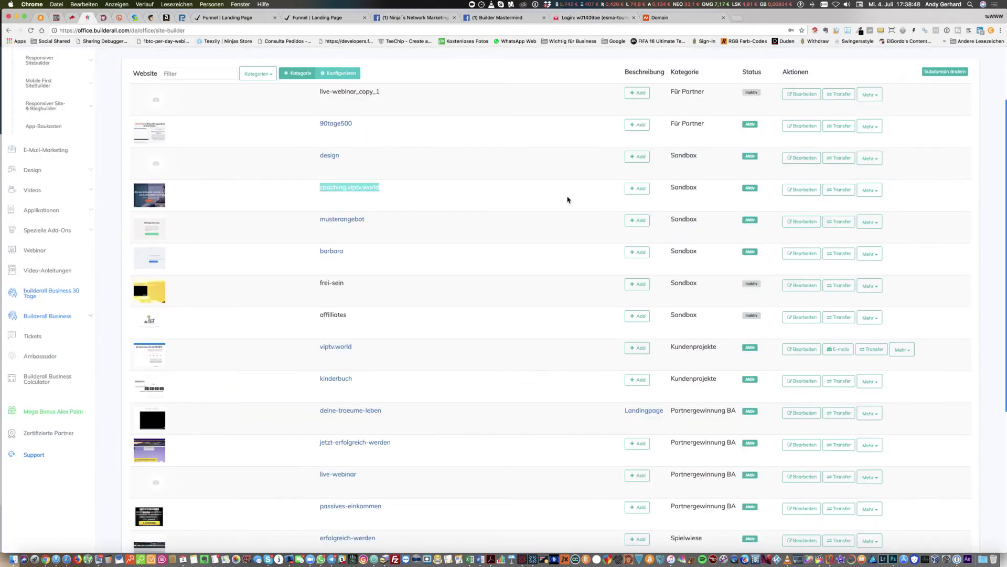
{"action": "scroll", "coordinate": [557, 257], "scroll_direction": "down", "scroll_amount": 5}
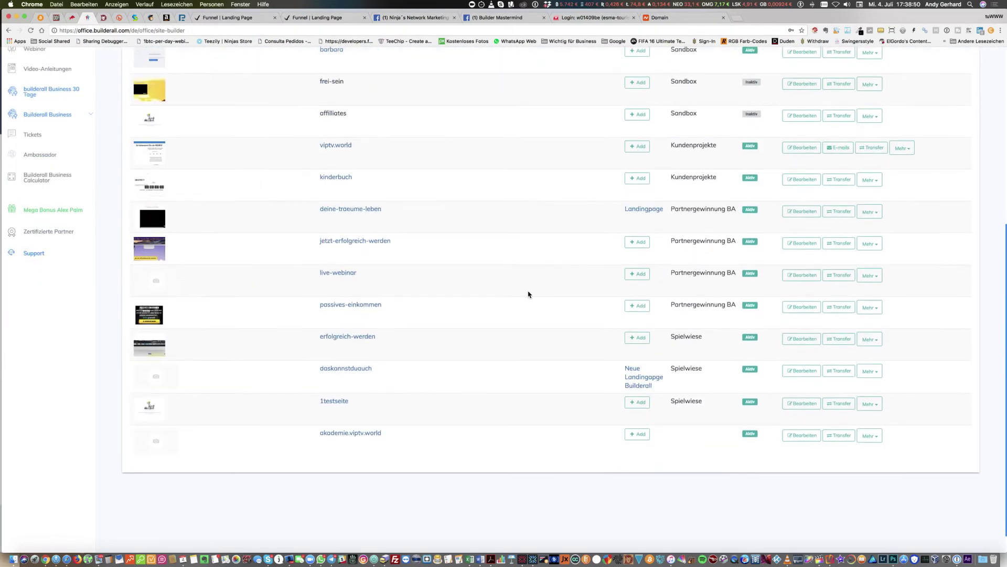
{"action": "left_click", "coordinate": [869, 404]}
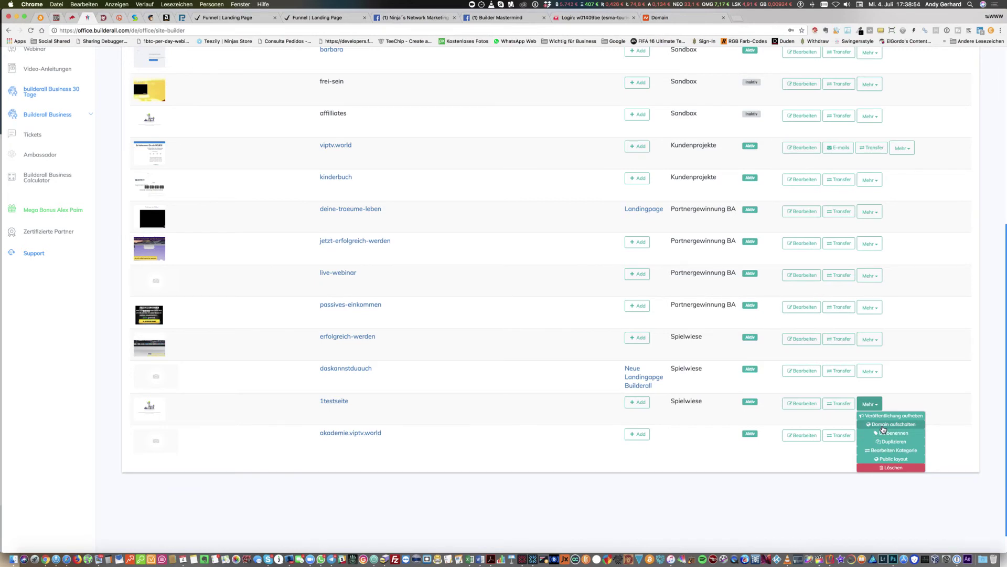
{"action": "left_click", "coordinate": [884, 425]}
{"action": "left_click_drag", "start_coordinate": [486, 180], "coordinate": [533, 183]}
{"action": "right_click", "coordinate": [531, 183]}
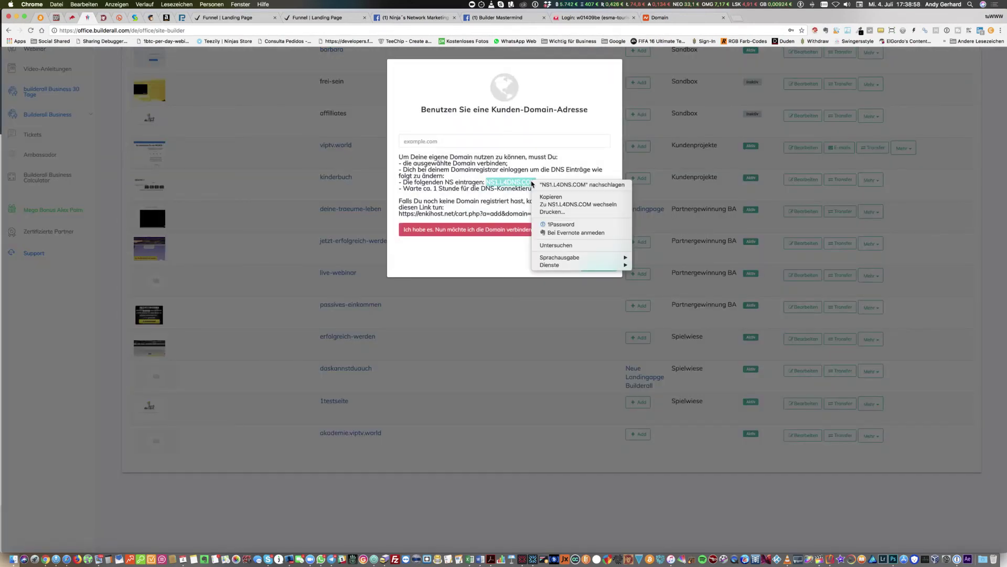
{"action": "left_click", "coordinate": [551, 197]}
Paste NS1.L4DNS.COM as the data of the new NS entry for esma-touristic.com in All-Inkl
{"action": "left_click", "coordinate": [593, 18]}
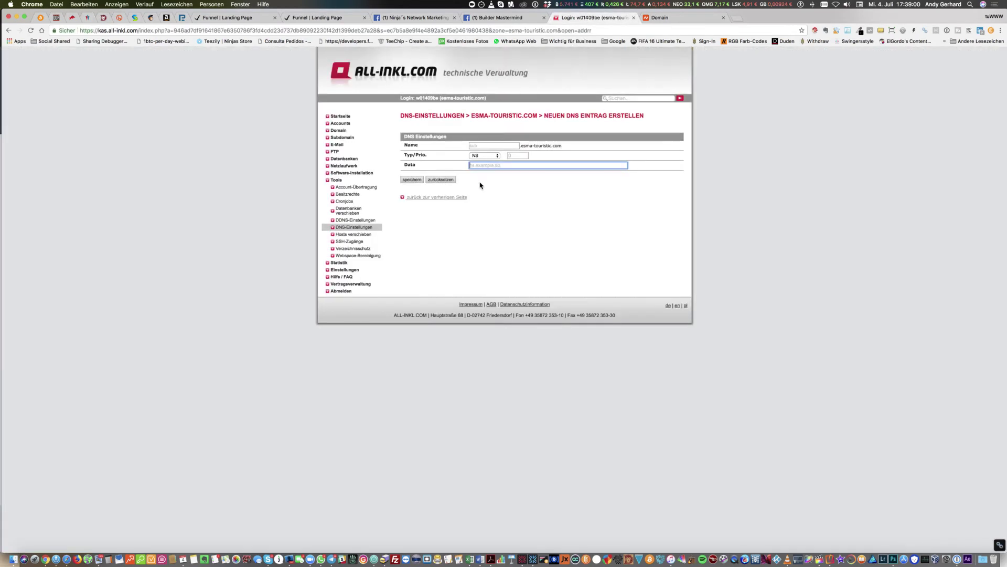
{"action": "right_click", "coordinate": [482, 165]}
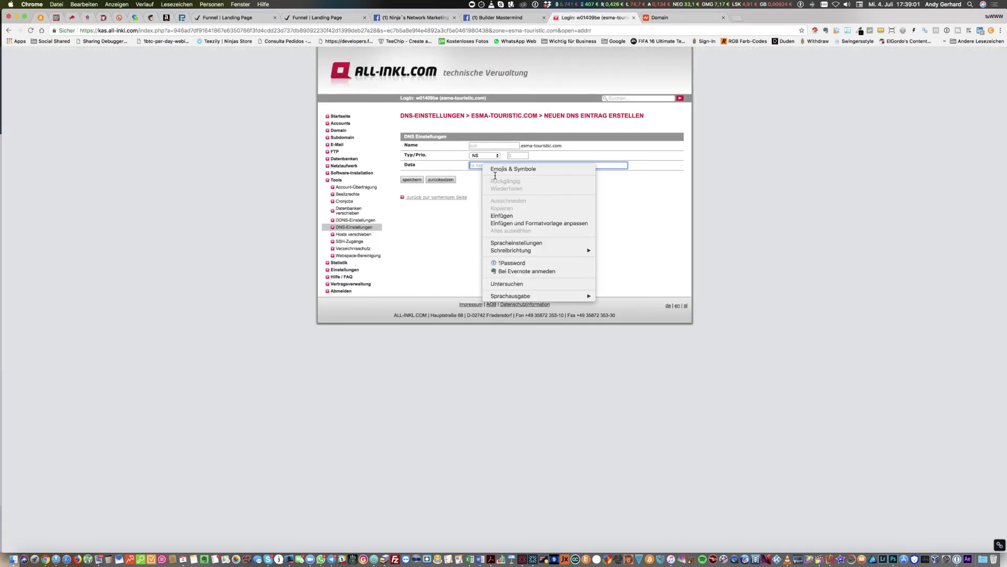
{"action": "left_click", "coordinate": [487, 216]}
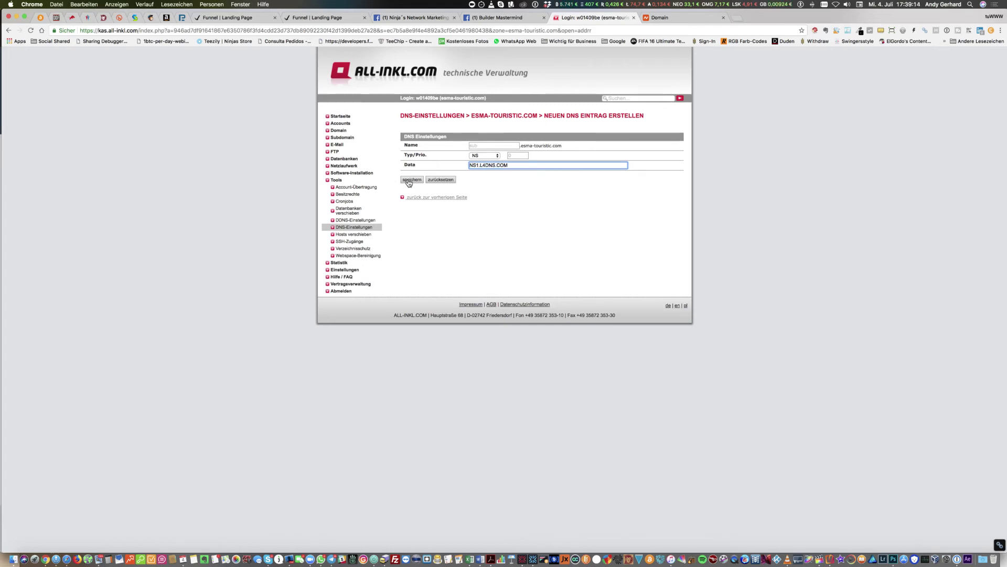
{"action": "left_click_drag", "start_coordinate": [513, 166], "coordinate": [469, 165]}
{"action": "left_click", "coordinate": [423, 20]}
{"action": "left_click", "coordinate": [313, 19]}
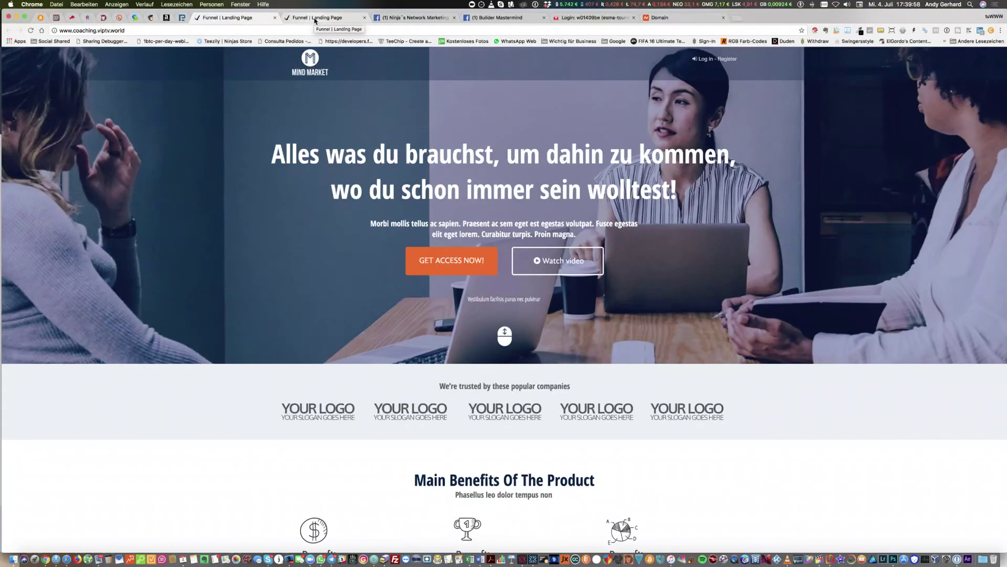
{"action": "key", "text": "super+9"}
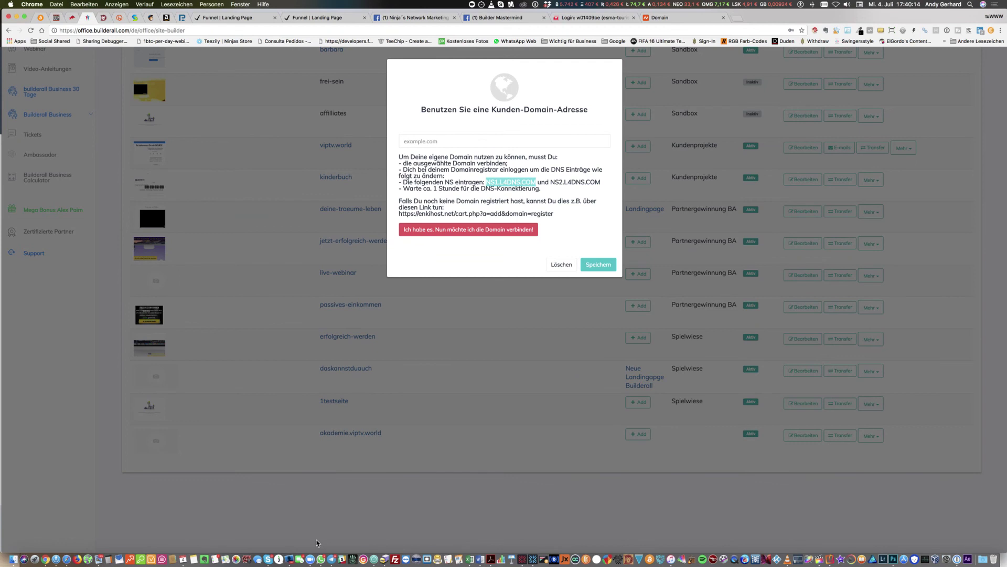
{"action": "left_click", "coordinate": [290, 560]}
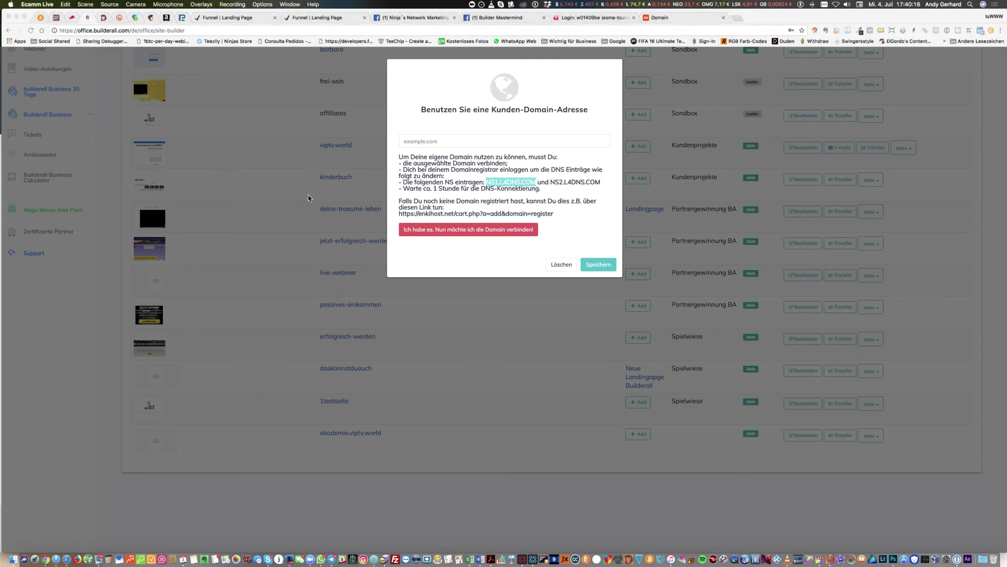